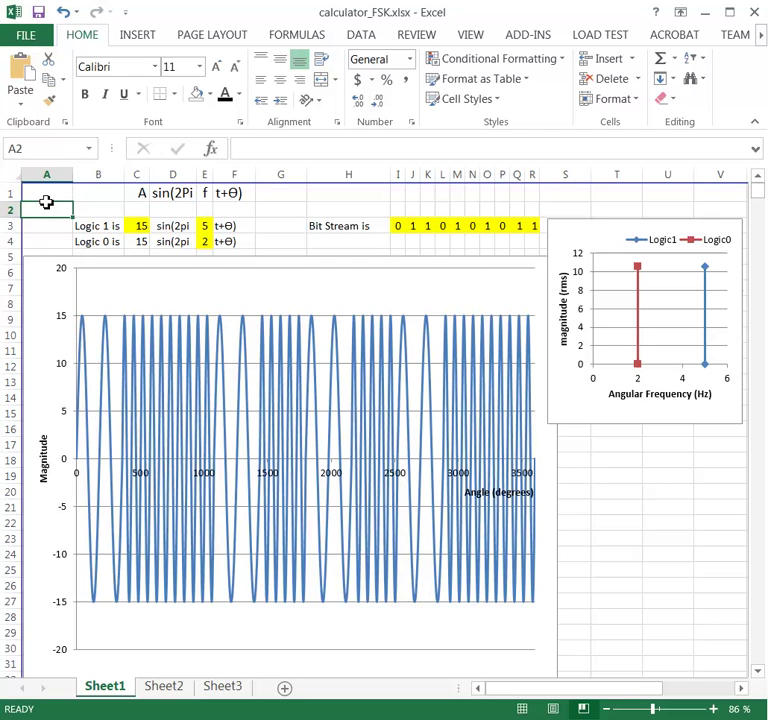
Start replacing the Logic 0 frequency in cell E4 with 1
click(206, 245)
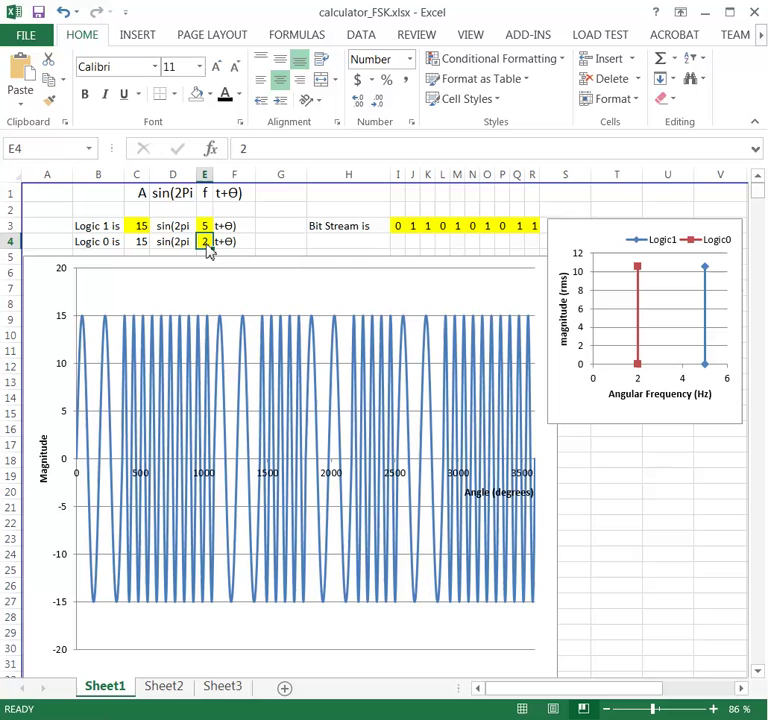
text(1)
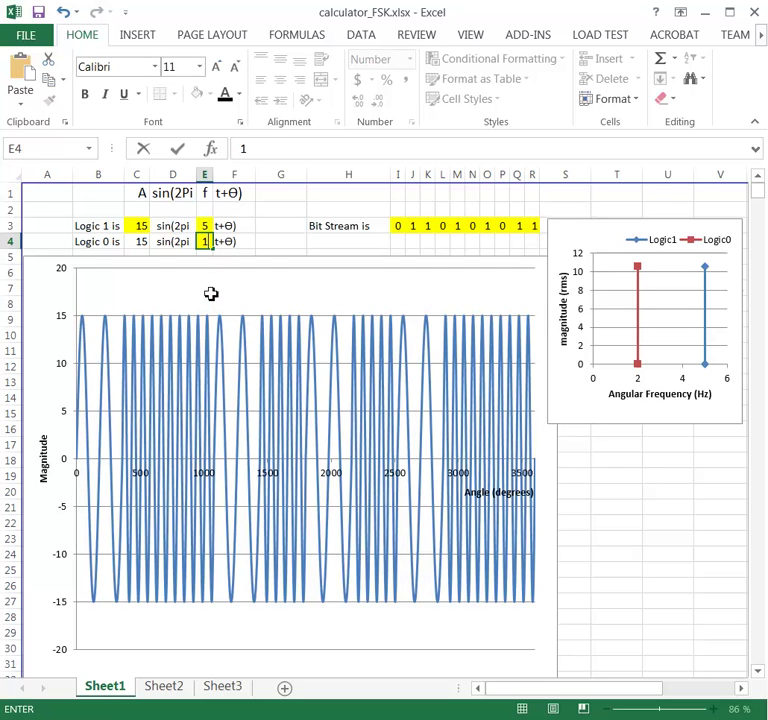
Set the Logic 1 frequency in E3 to 10 and the Logic 0 frequency in E4 to 3
click(208, 226)
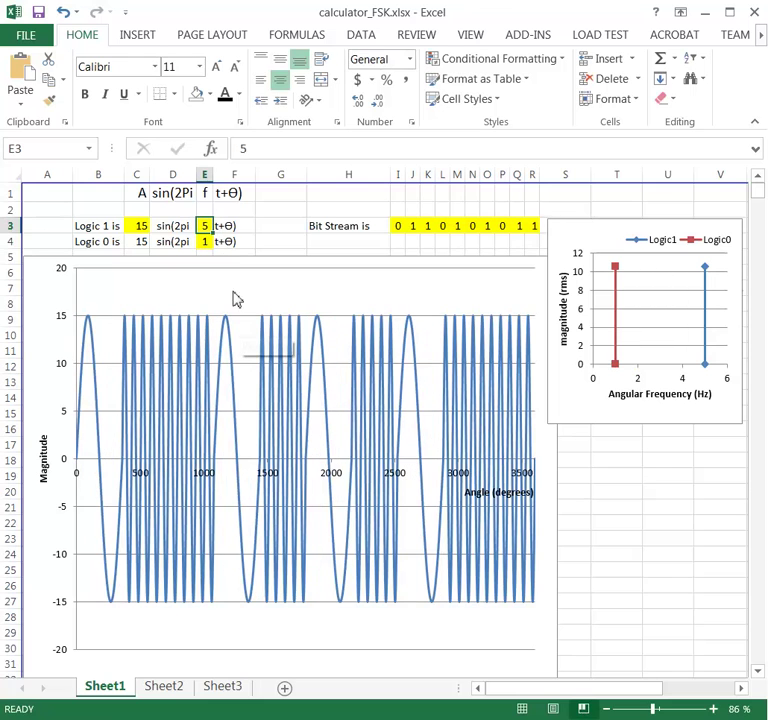
text(10)
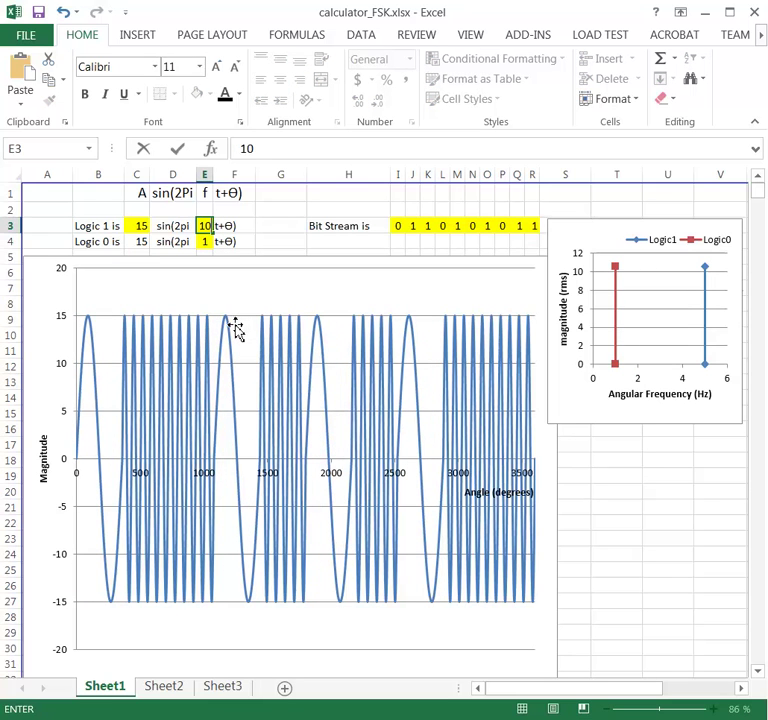
key(Return)
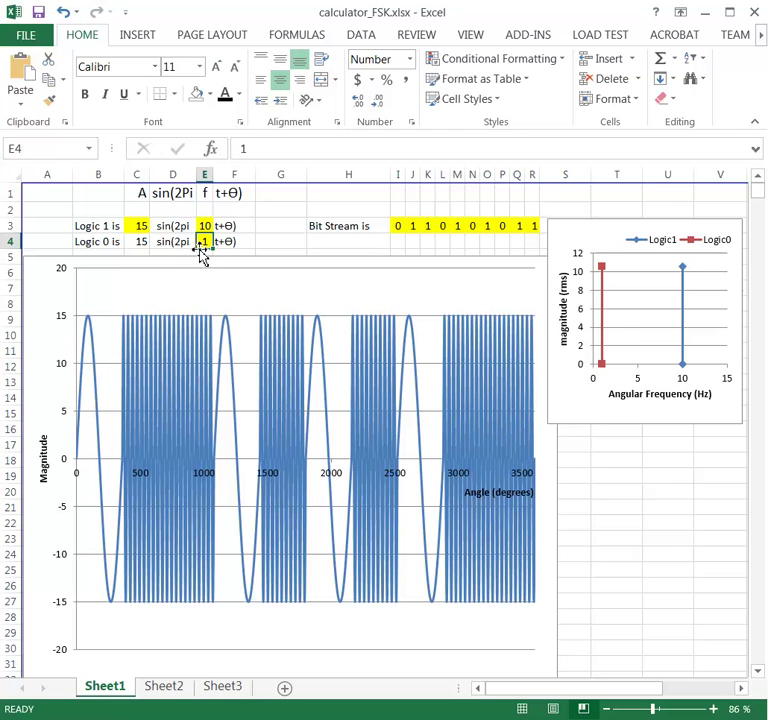
text(3)
key(Return)
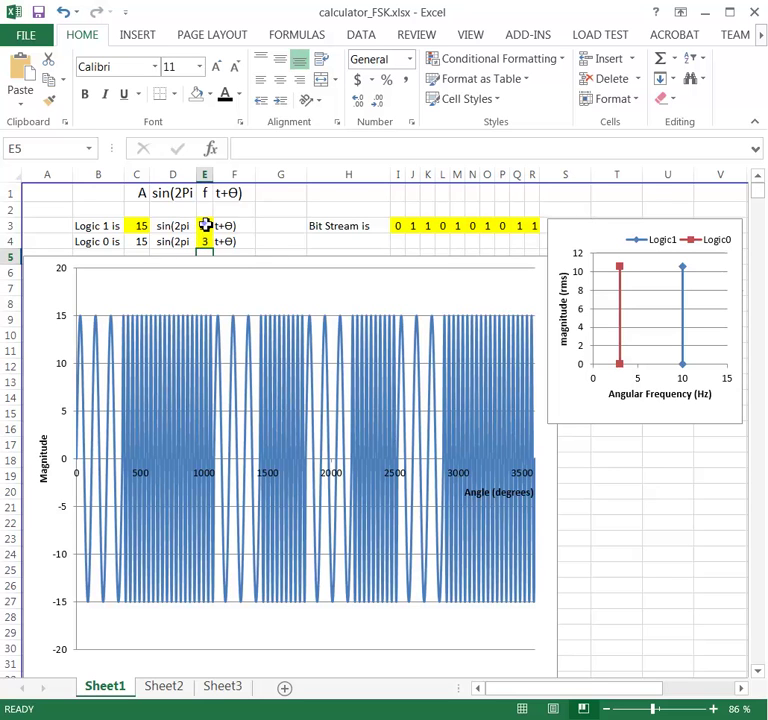
click(205, 226)
text(20)
key(Return)
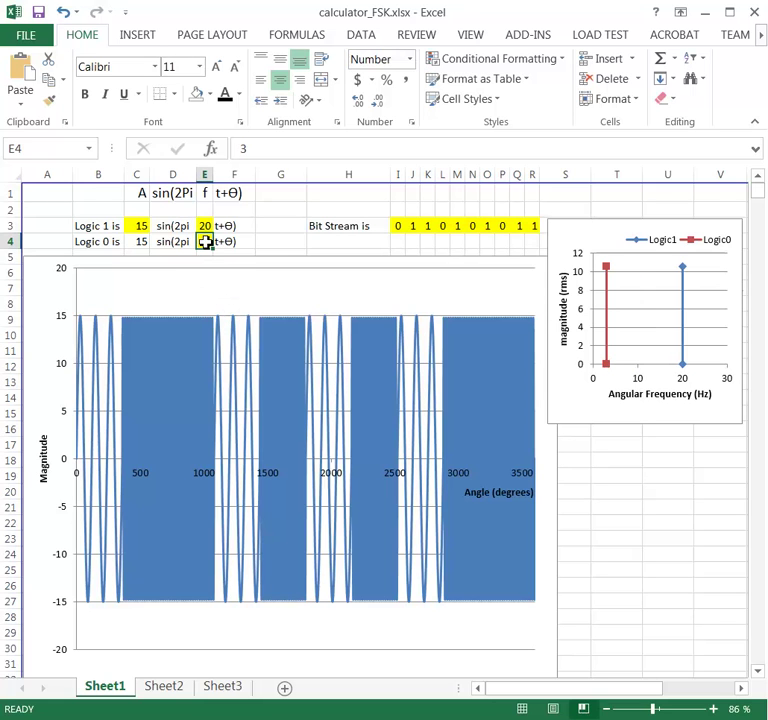
text(1)
key(Return)
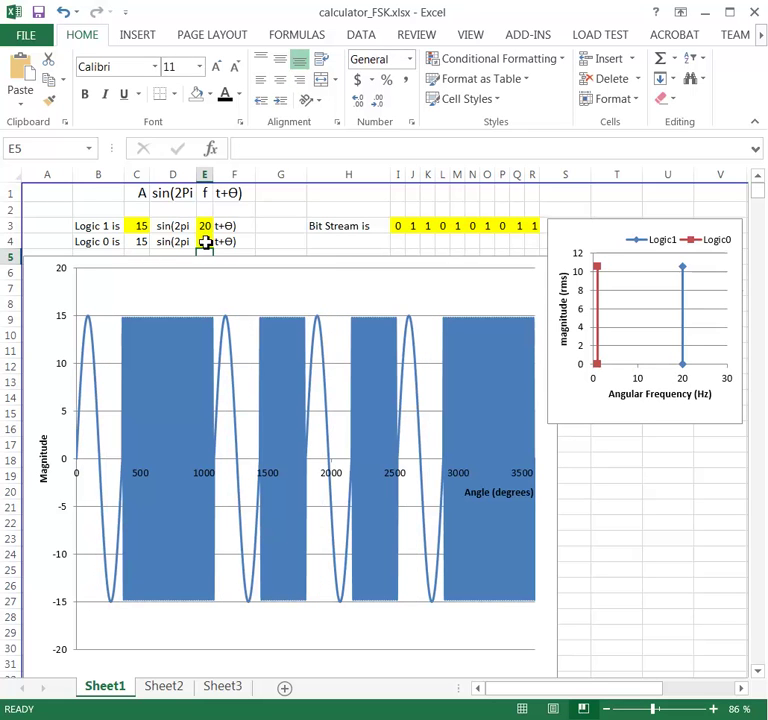
click(205, 227)
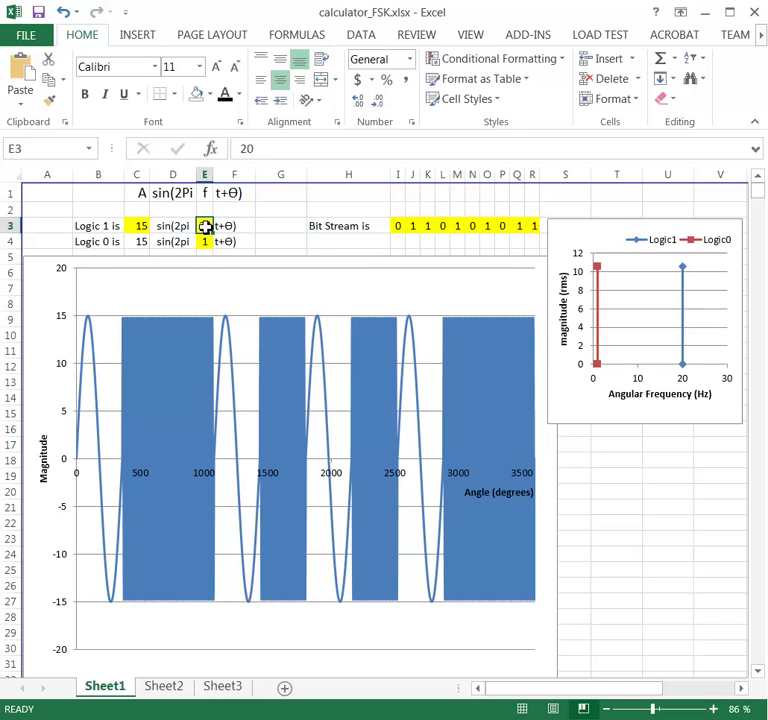
text(10)
key(Return)
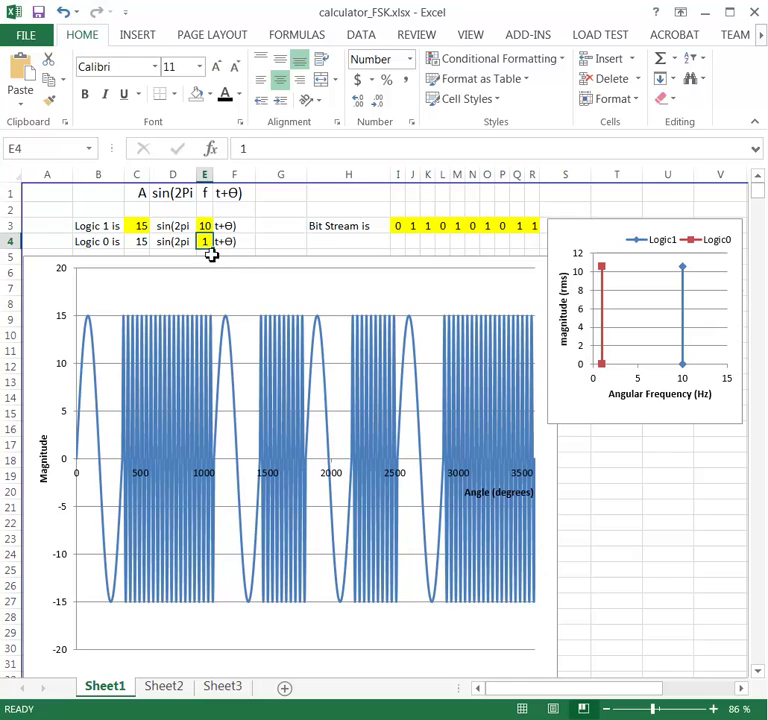
text(3)
key(Return)
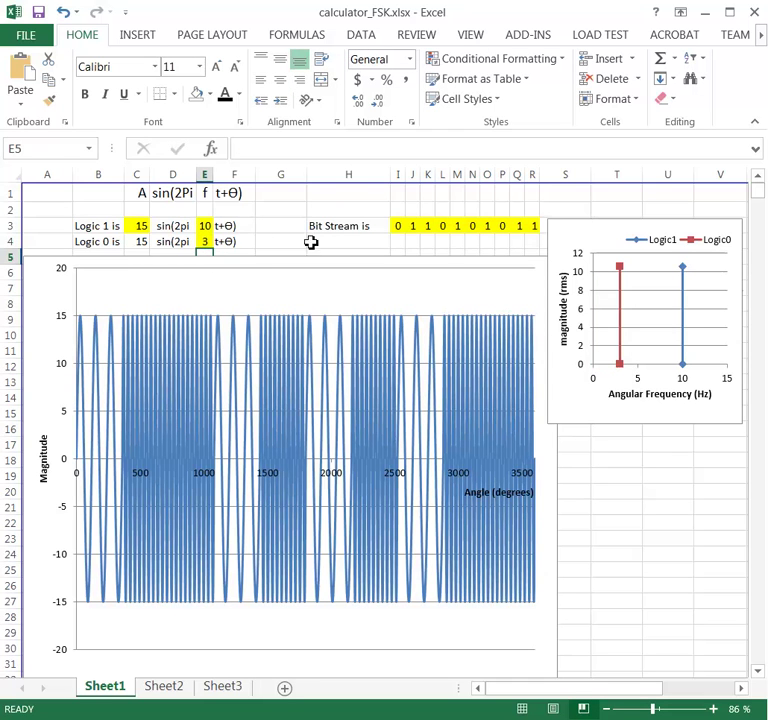
Set the first three bit-stream cells, I3, J3 and K3, to 0
click(428, 231)
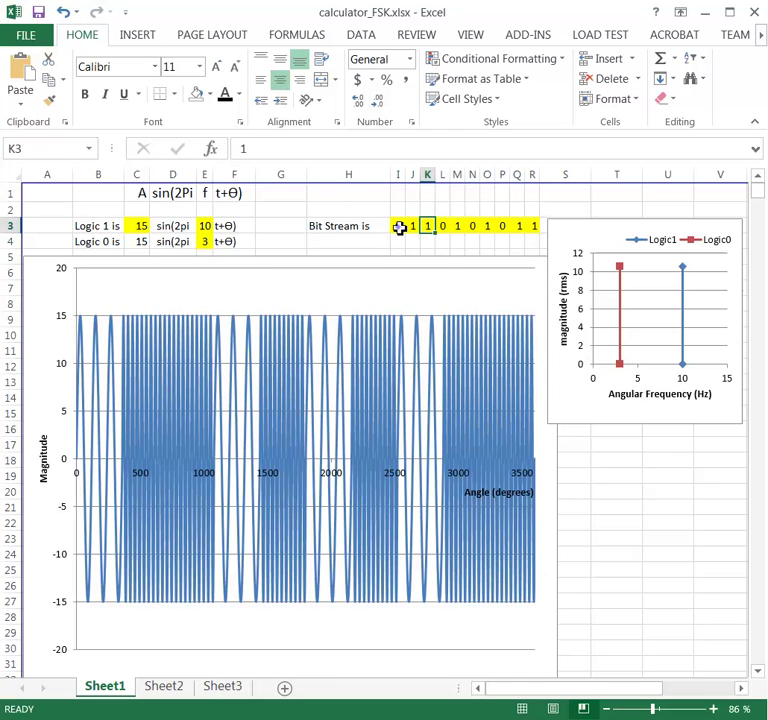
click(399, 227)
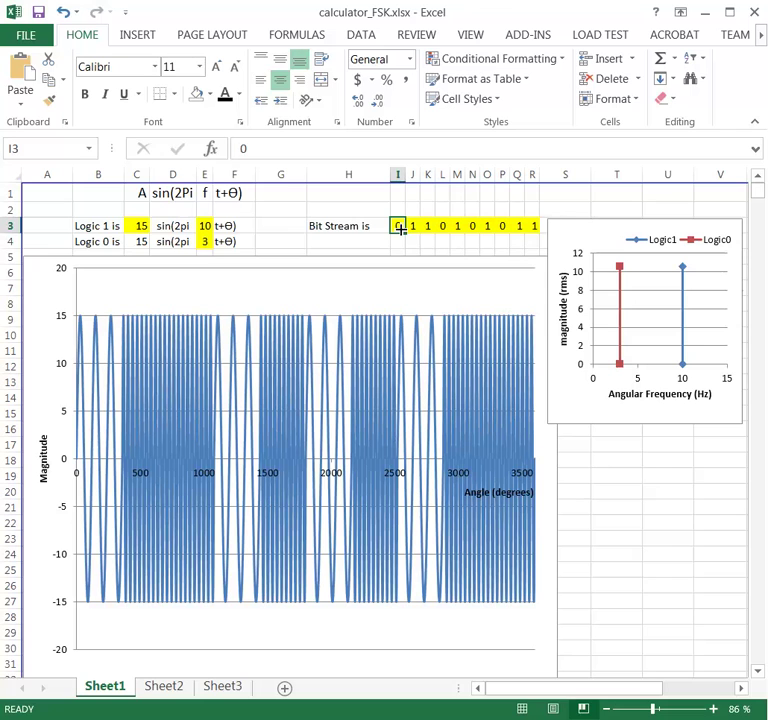
text(0)
click(399, 227)
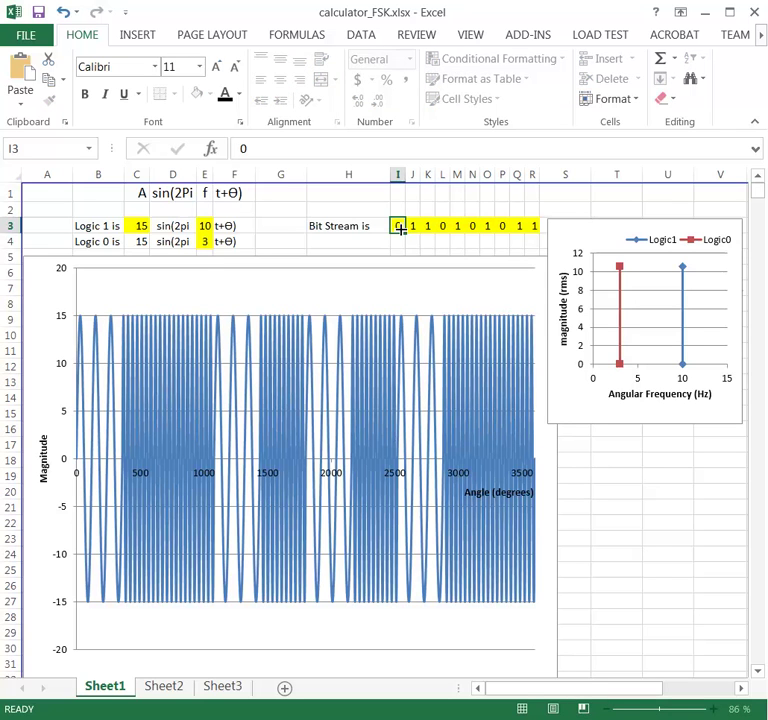
key(Right)
text(0)
key(Right)
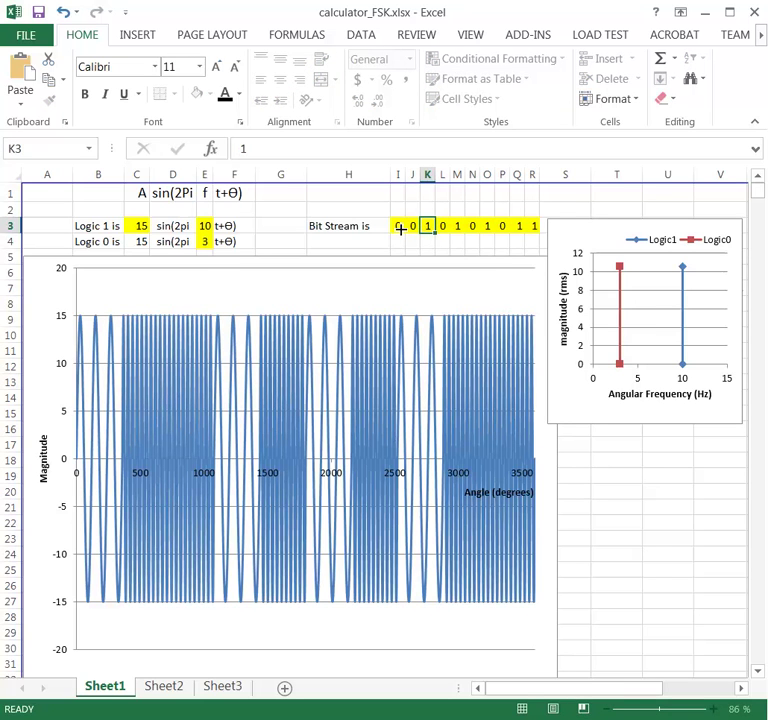
text(0)
key(Right)
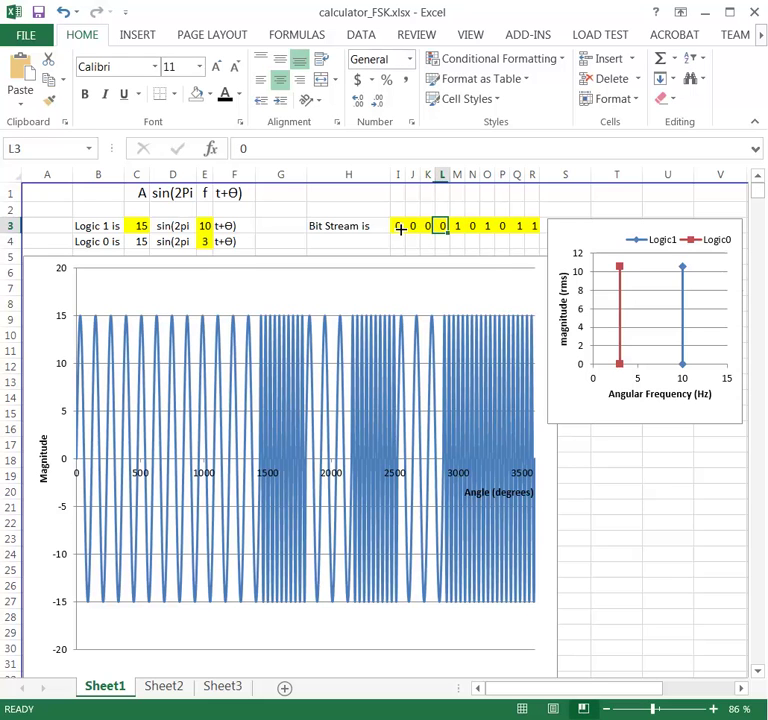
Set bits L3, M3 and N3 to 1, and enter 10 in O3
text(1)
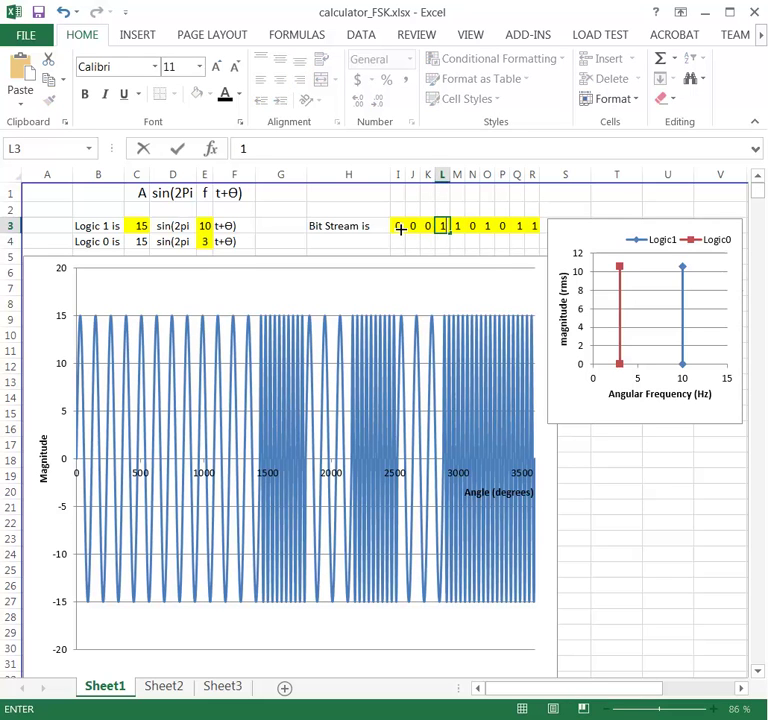
key(Right)
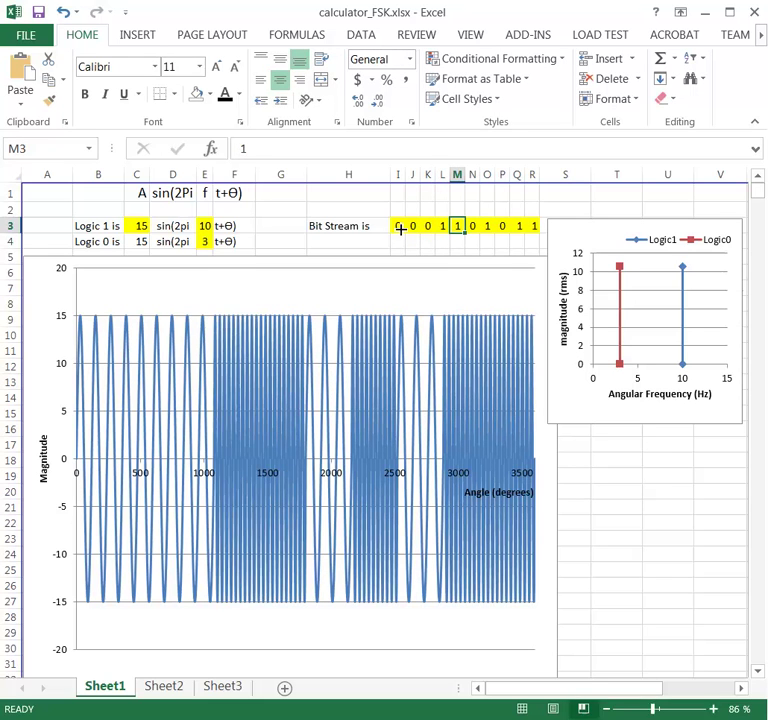
text(1)
key(Right)
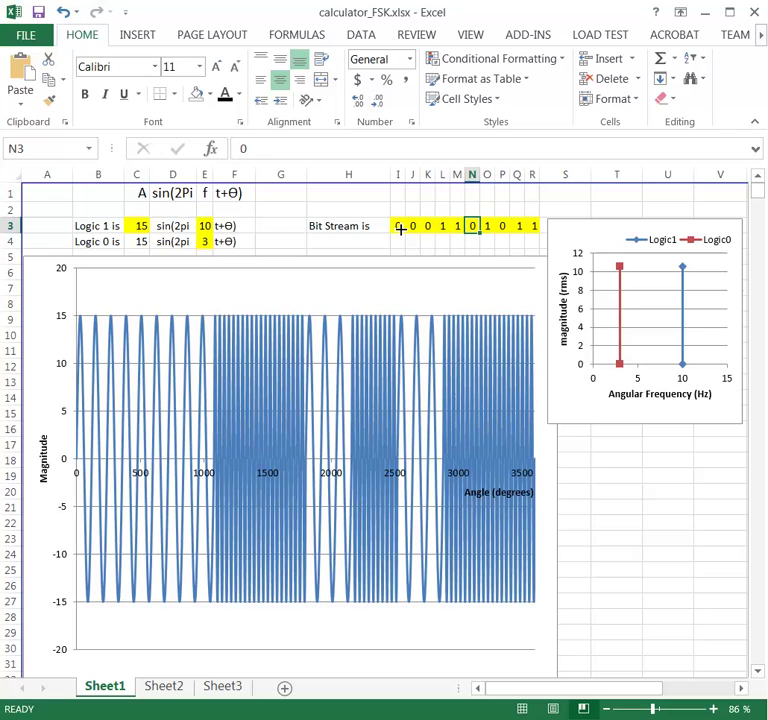
text(1)
key(Right)
text(1)
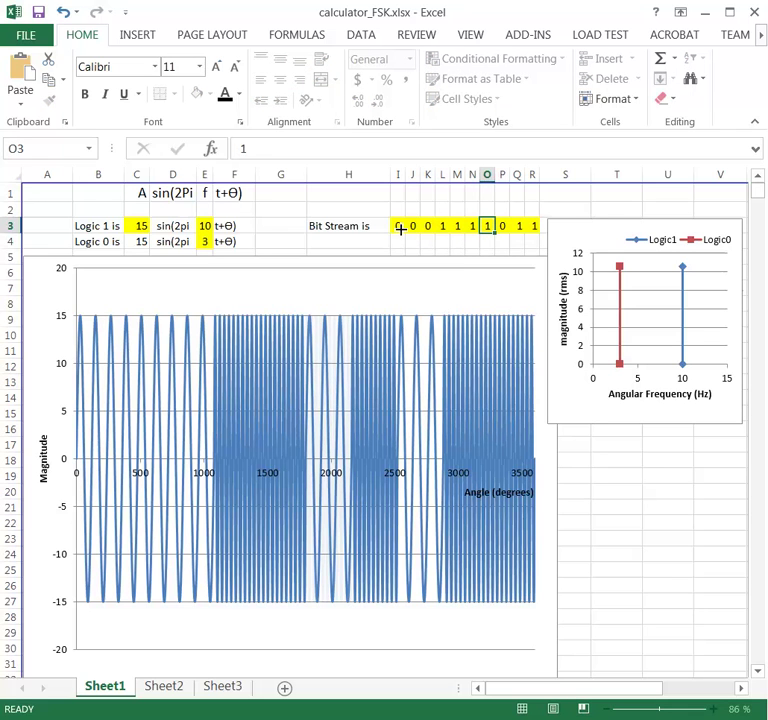
text(0)
key(Right)
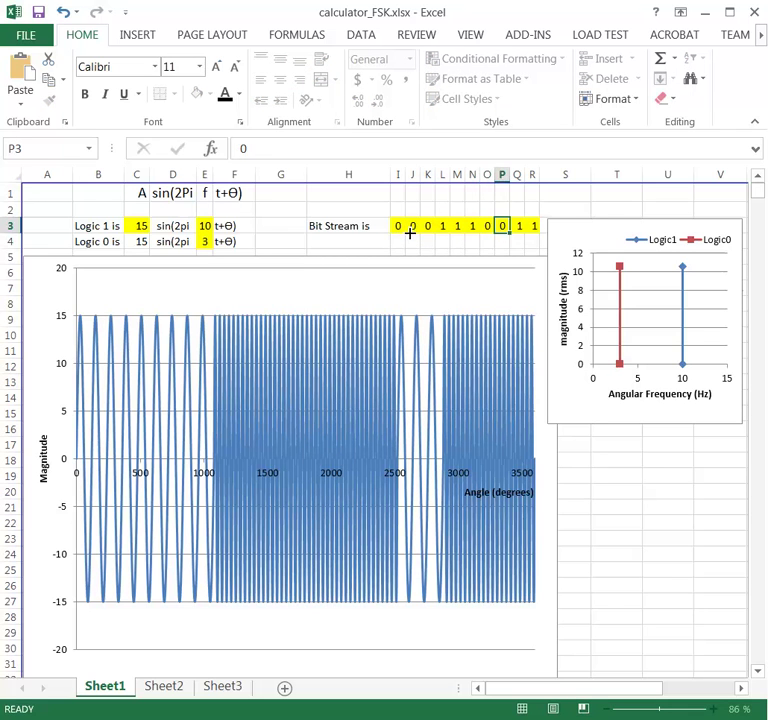